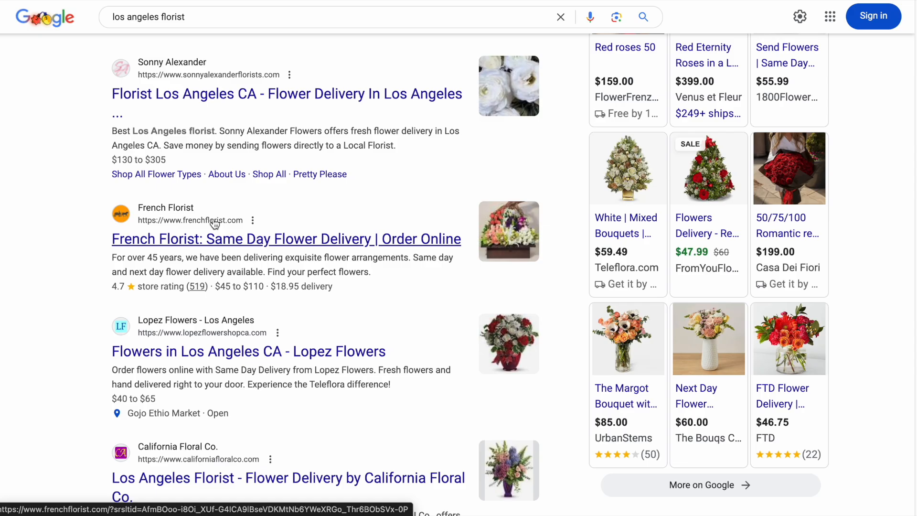
Switch to LowFruits, search the keyword finder for "los angeles florist" in United States and English, and access all keyword ideas for free.
scroll(215, 225, down, 1)
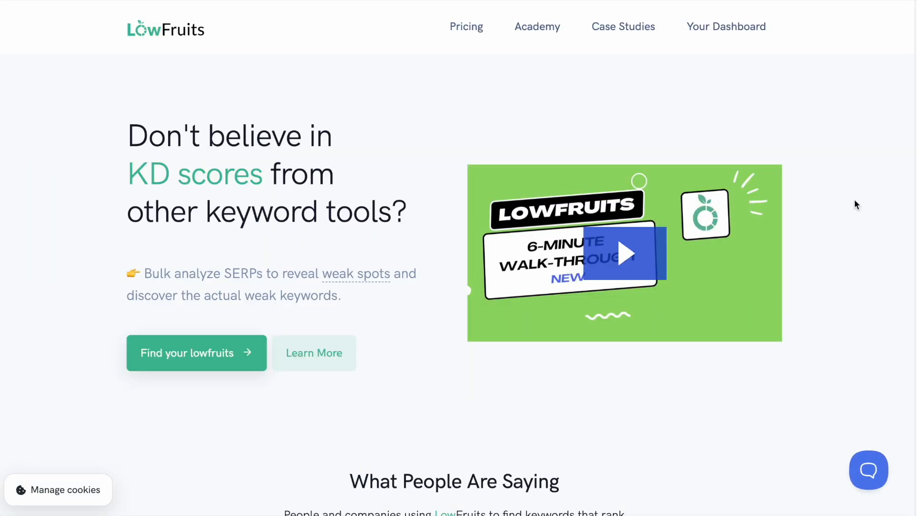
click(728, 29)
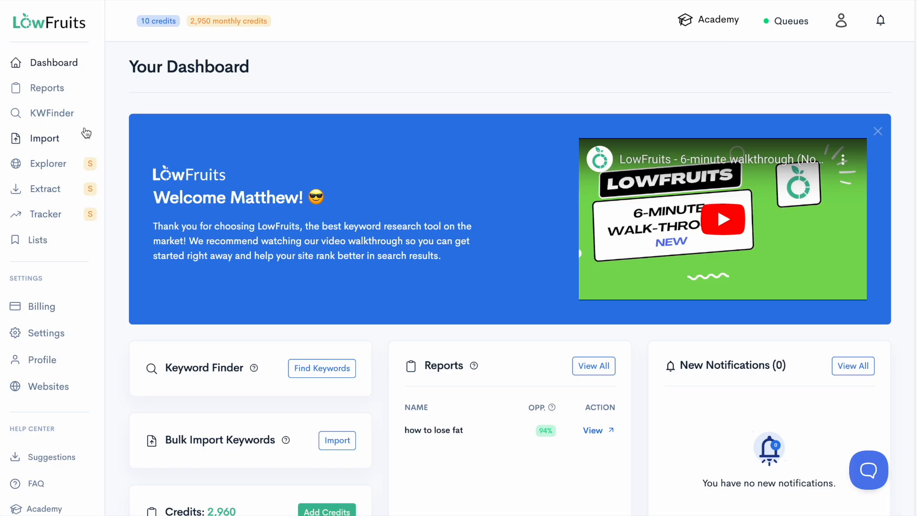
click(37, 118)
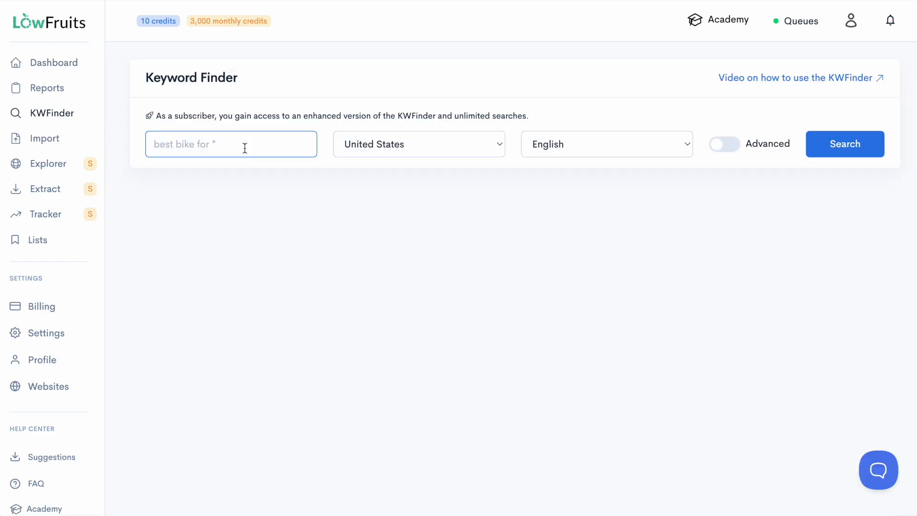
text(los angeles florist)
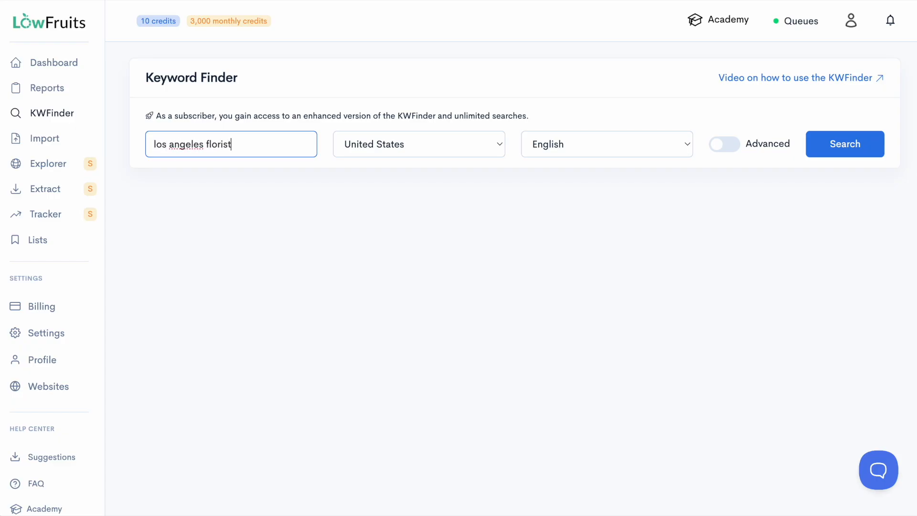
key(Return)
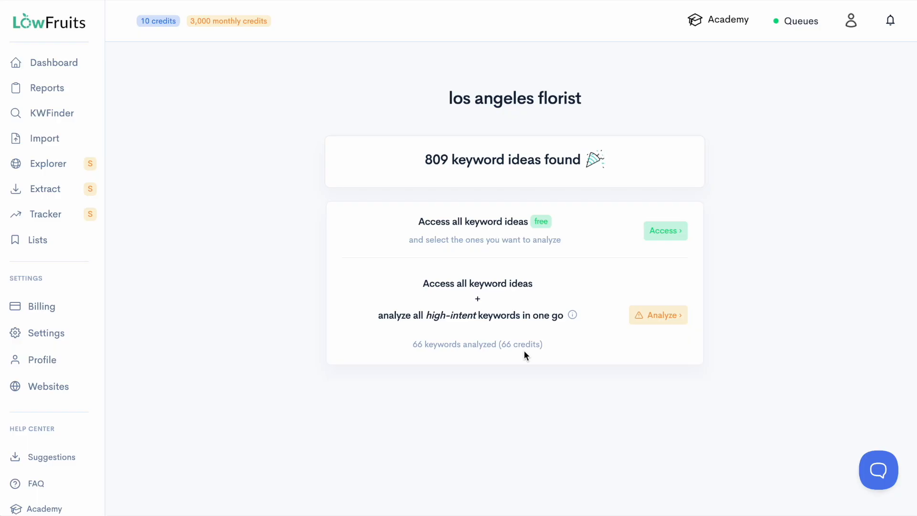
click(665, 237)
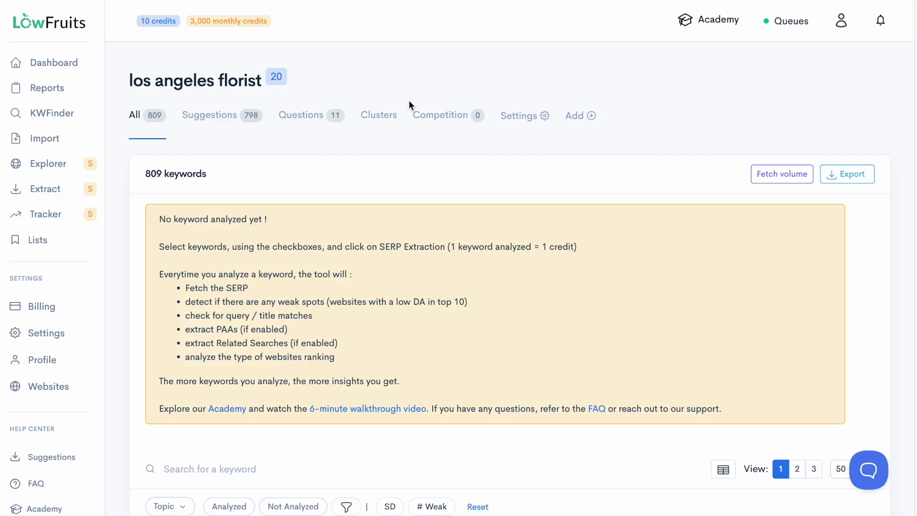
Look through the keyword ideas for "los angeles florist" and the note explaining how keywords get analyzed.
scroll(409, 100, down, 6)
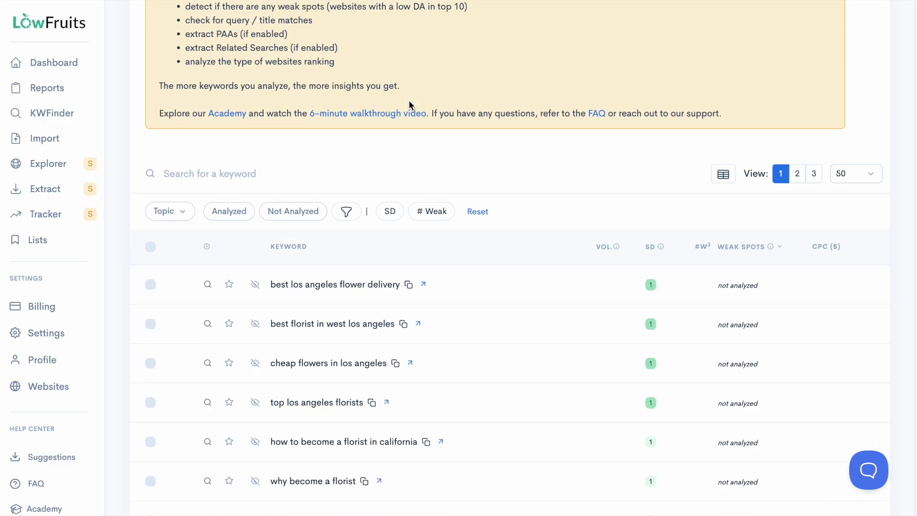
scroll(409, 100, down, 15)
scroll(409, 104, down, 18)
scroll(409, 102, down, 5)
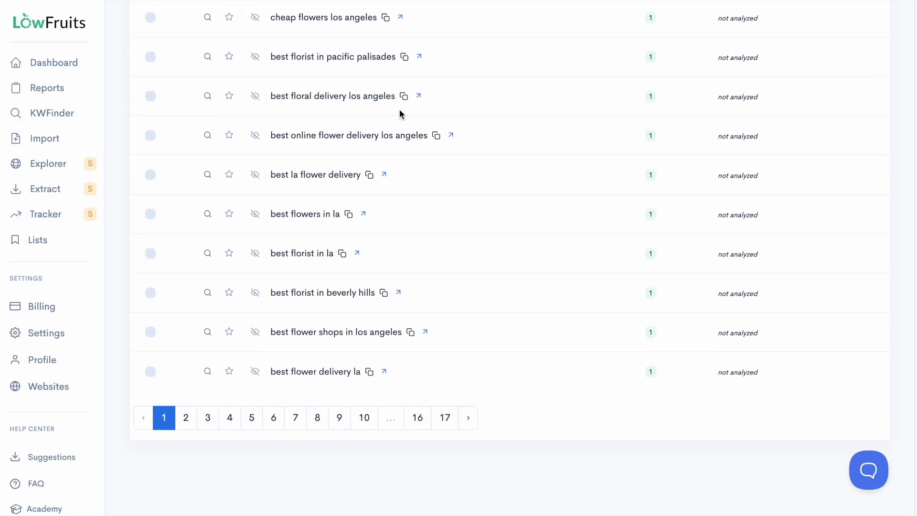
scroll(402, 268, up, 20)
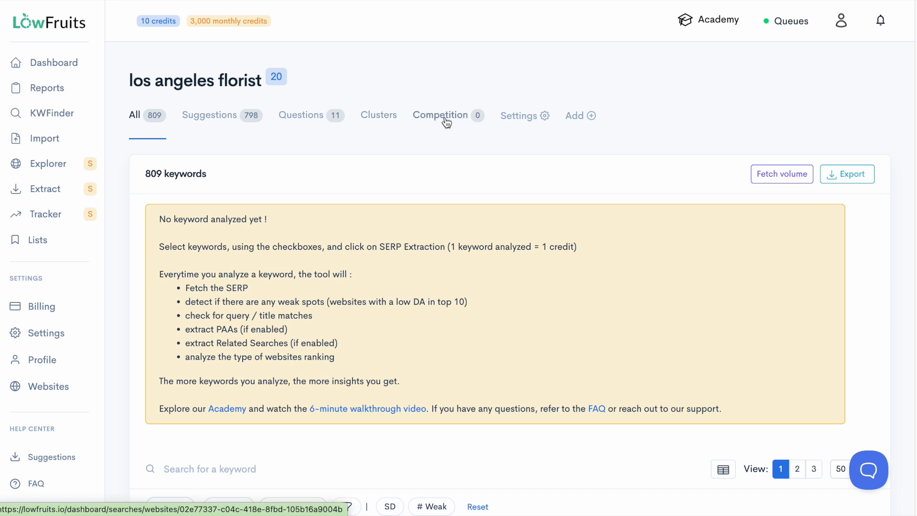
scroll(335, 138, down, 2)
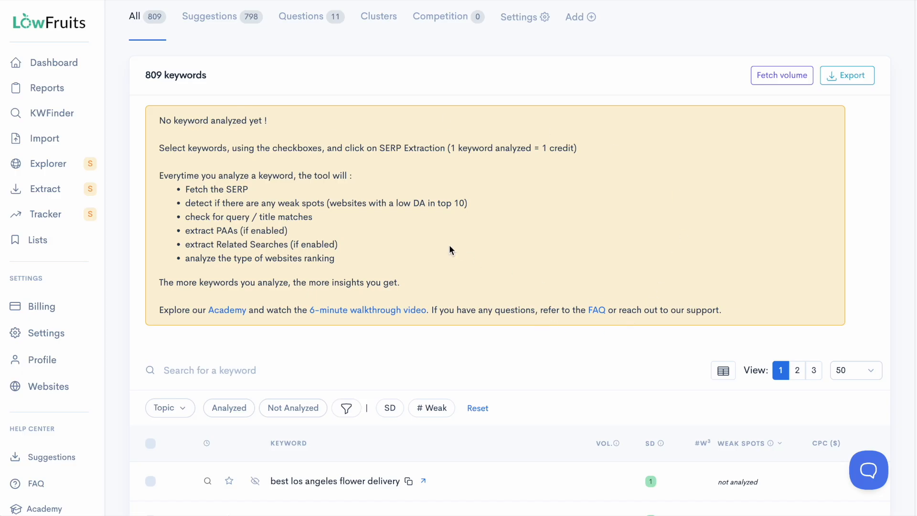
drag(268, 121, 162, 115)
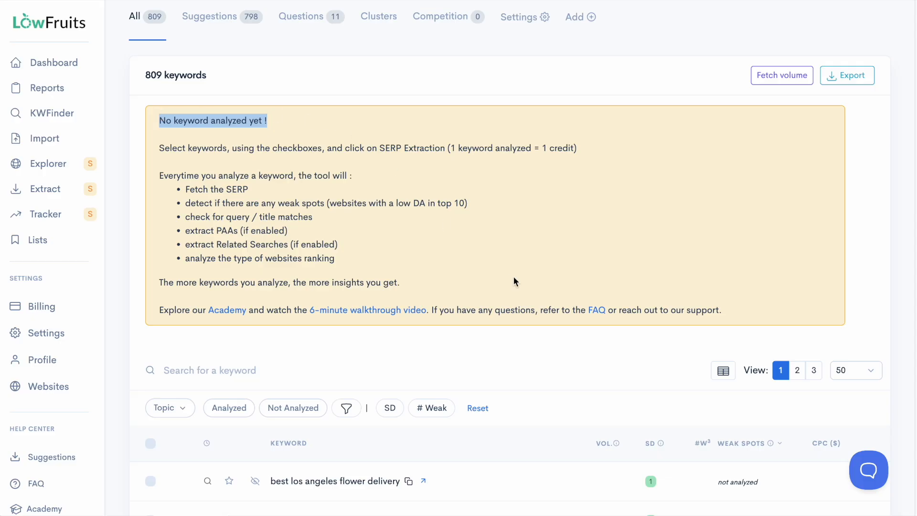
Select the keyword "los angeles florist" on page 17 of the keyword list and run SERP extraction on it.
scroll(515, 282, down, 15)
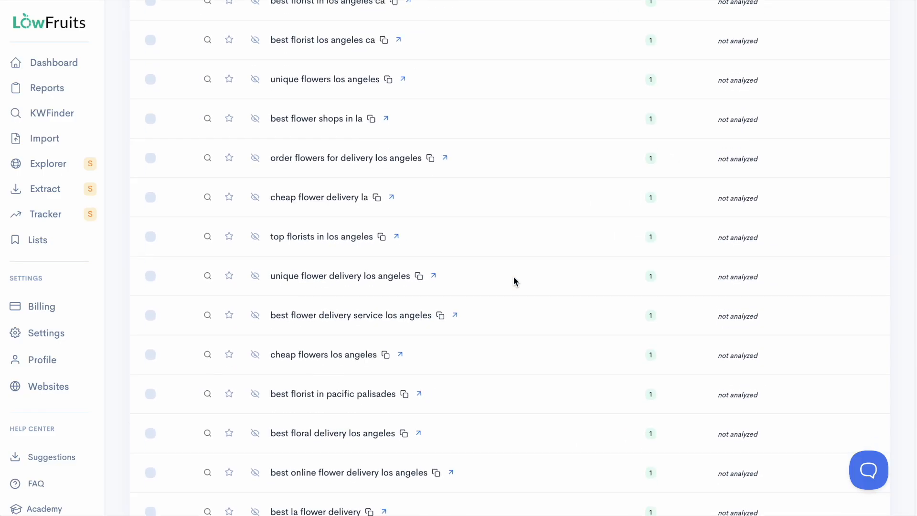
scroll(515, 282, down, 7)
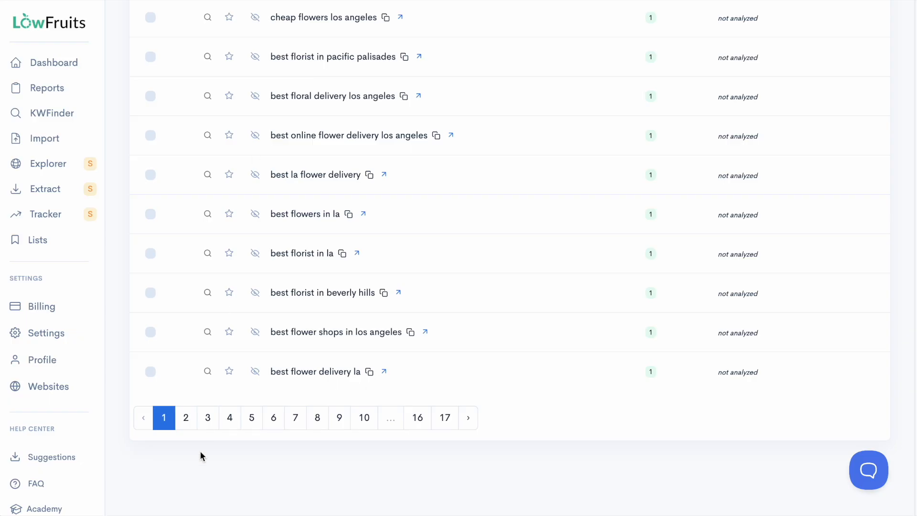
click(445, 421)
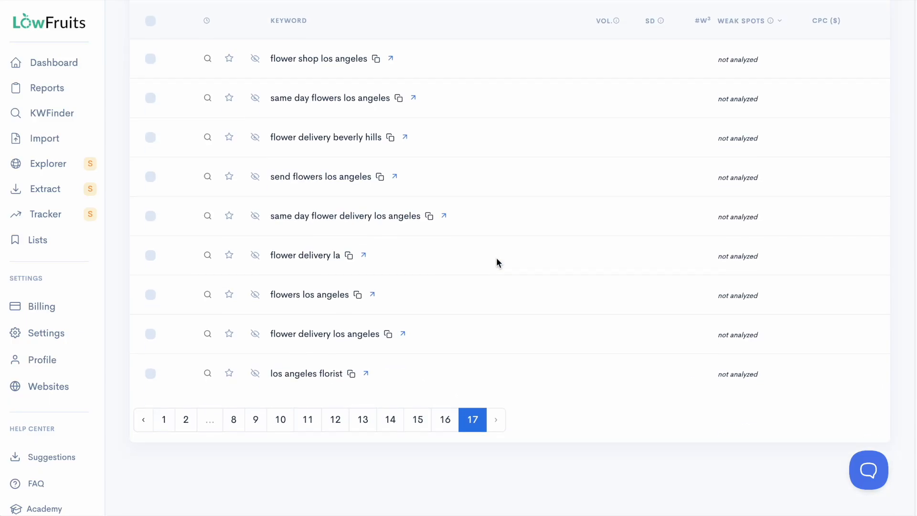
click(151, 374)
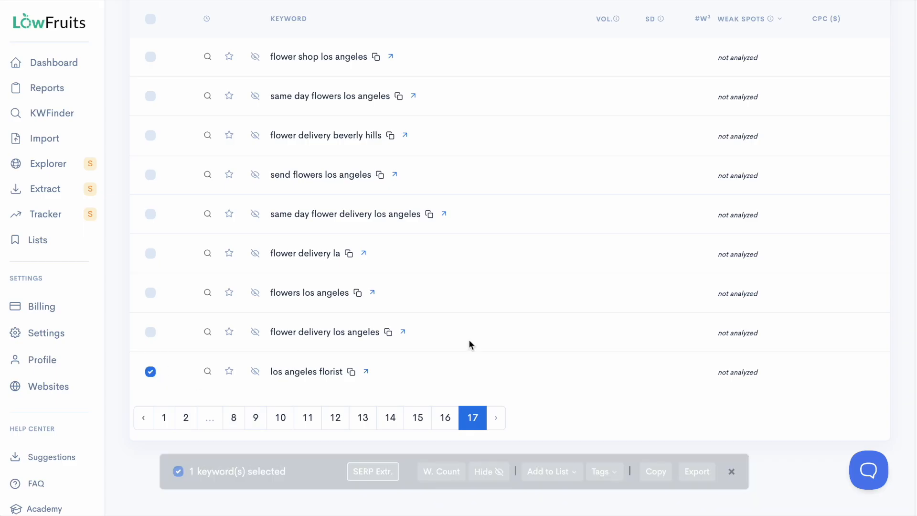
click(381, 473)
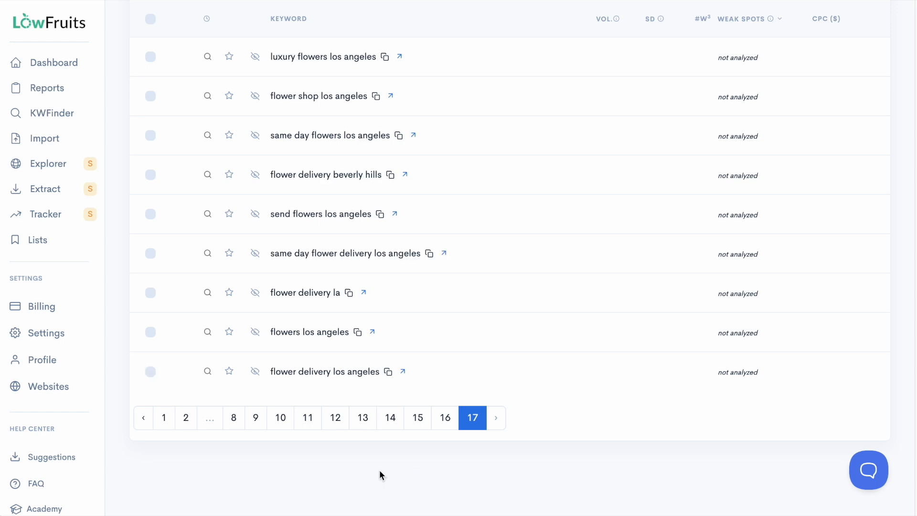
View the report's competition and examine the domain authority, traffic and age of the websites ranking for the keyword.
scroll(380, 471, up, 6)
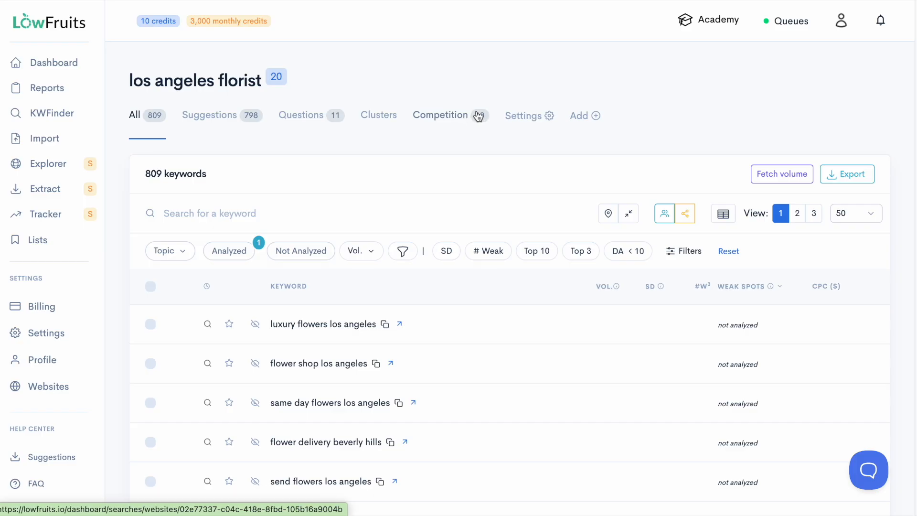
click(451, 117)
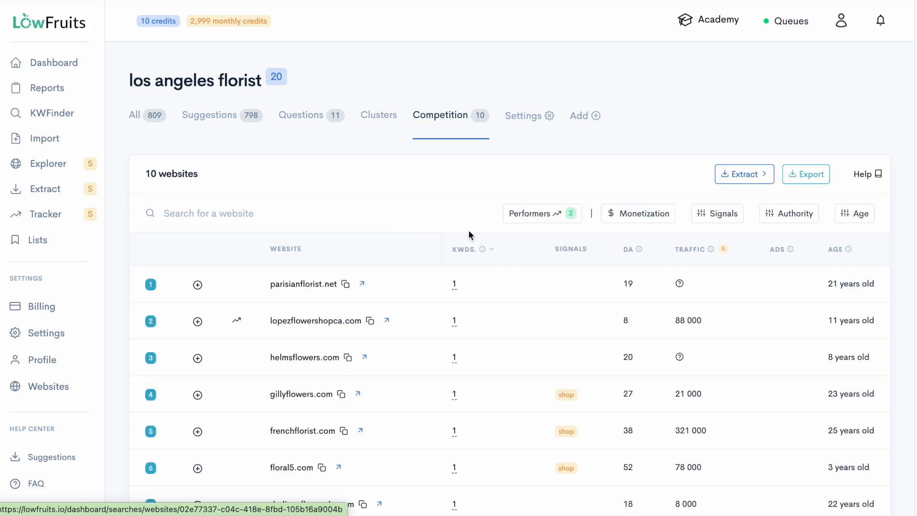
scroll(481, 256, down, 2)
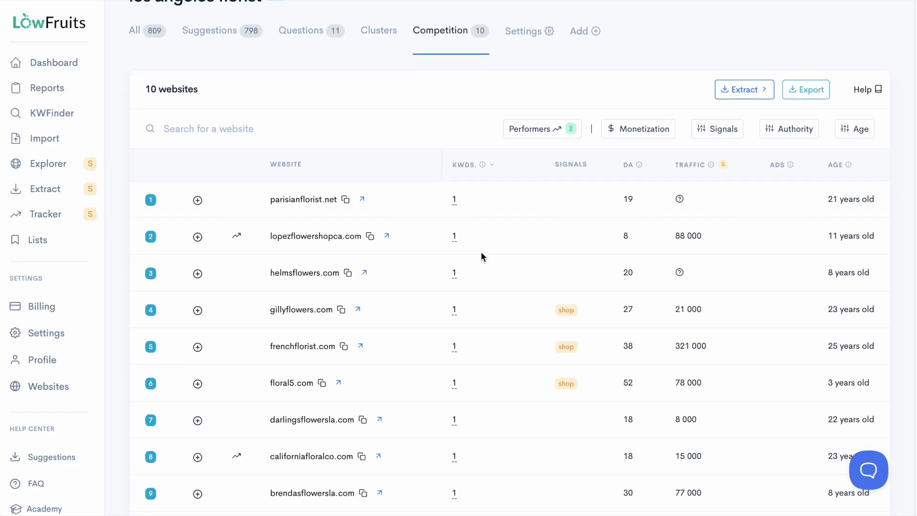
scroll(481, 254, down, 1)
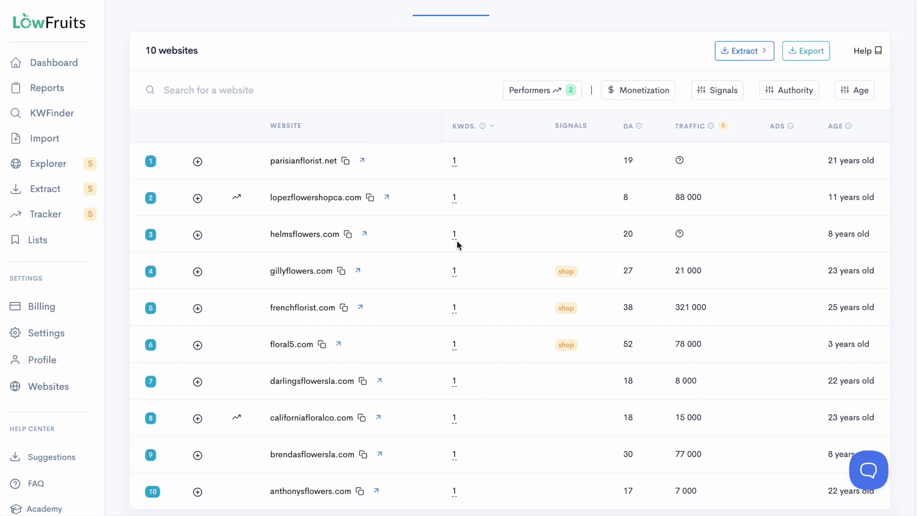
scroll(432, 231, down, 1)
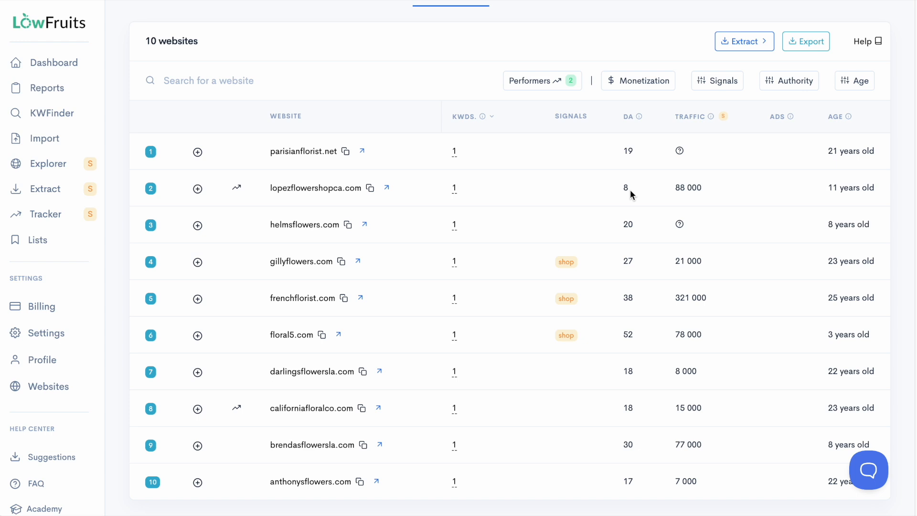
scroll(629, 190, up, 3)
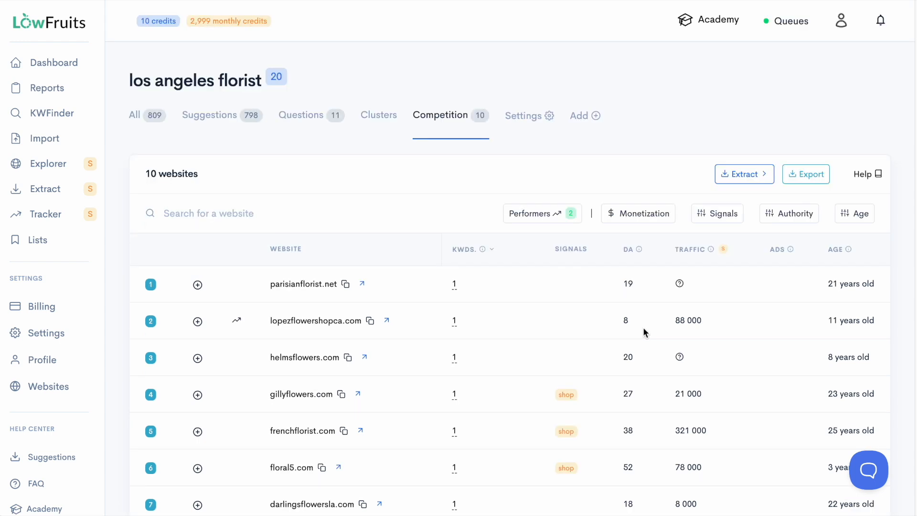
scroll(643, 329, down, 2)
scroll(643, 333, down, 1)
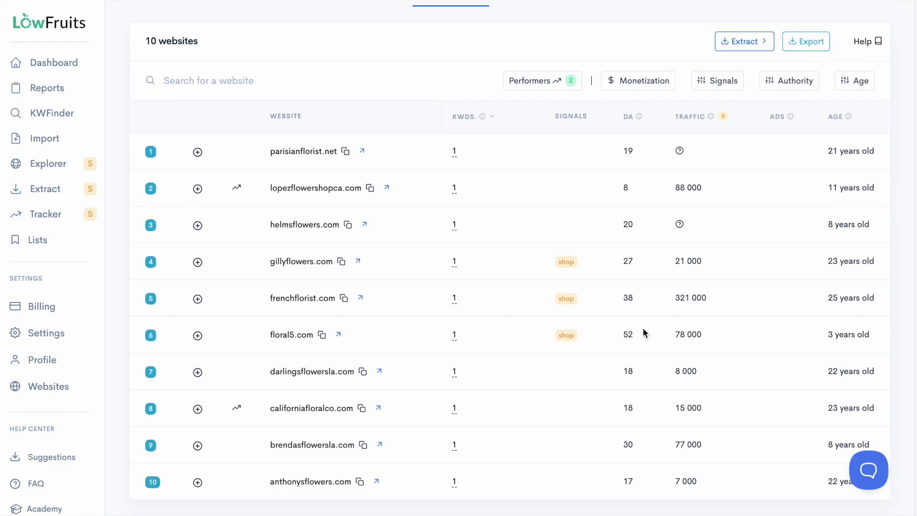
Add lopezflowershopca.com, parisianflorist.net, helmsflowers.com, californiafloralco.com and anthonysflowers.com to the extraction list.
scroll(644, 333, up, 3)
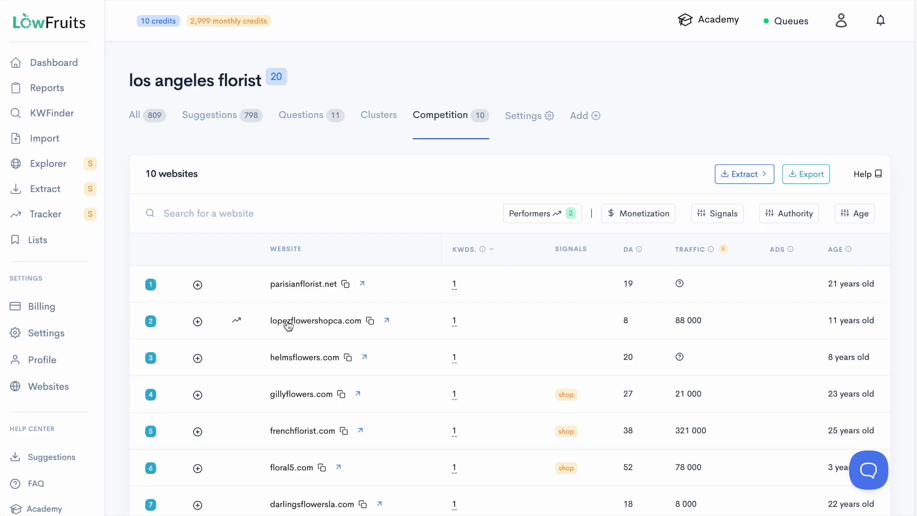
click(197, 322)
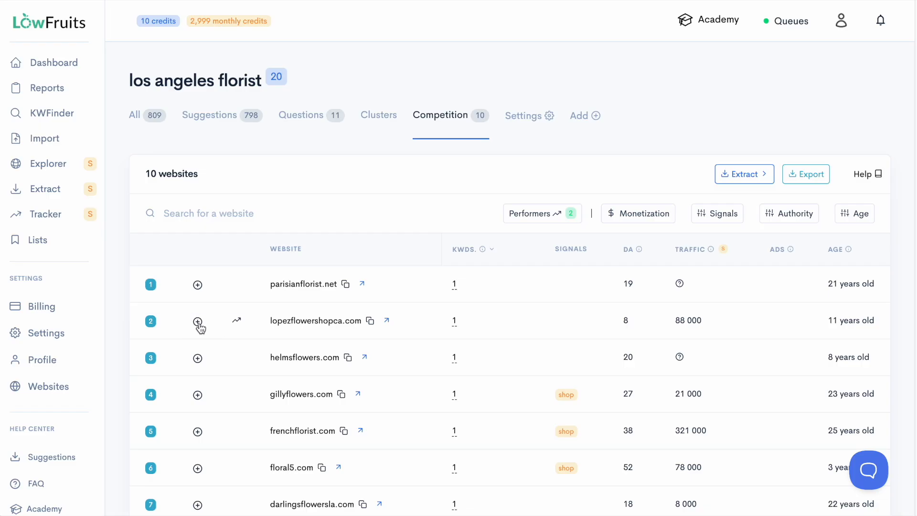
click(197, 286)
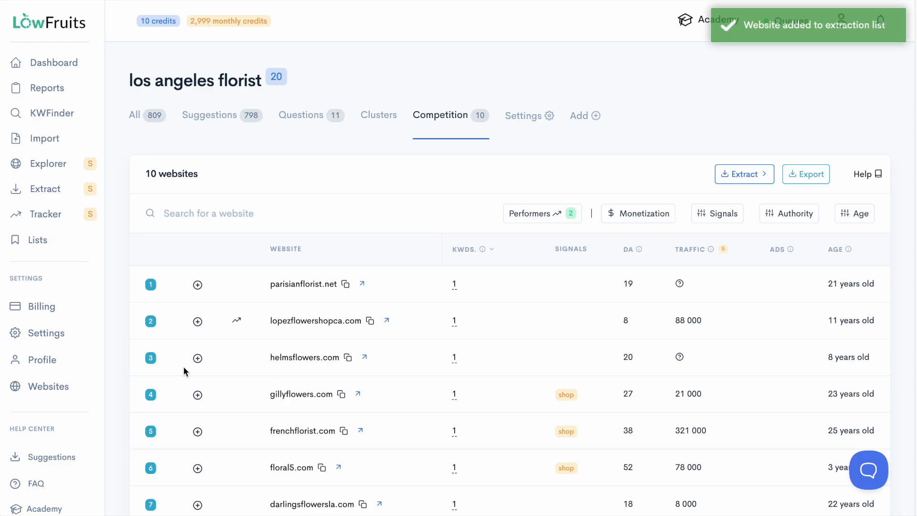
click(197, 359)
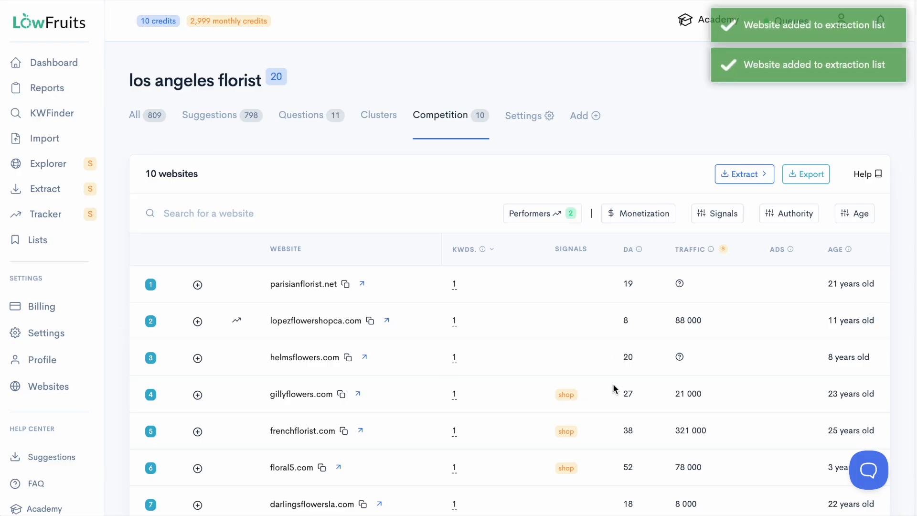
scroll(614, 389, down, 3)
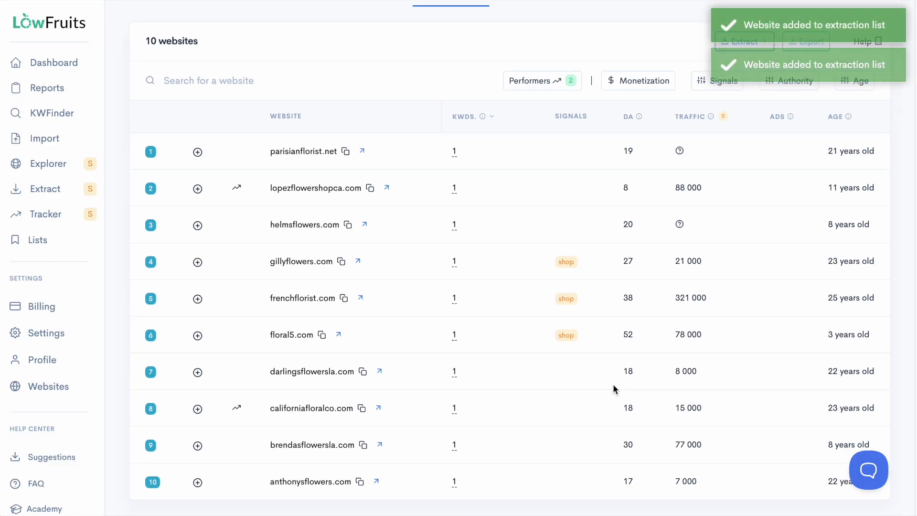
click(198, 410)
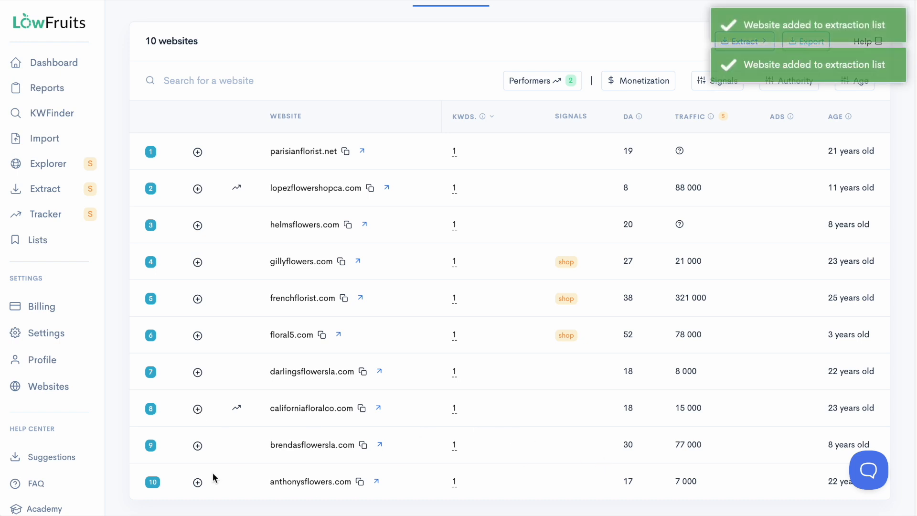
click(197, 484)
Open the extraction list and extract the top ranking keywords of the listed competitor websites.
scroll(561, 303, up, 3)
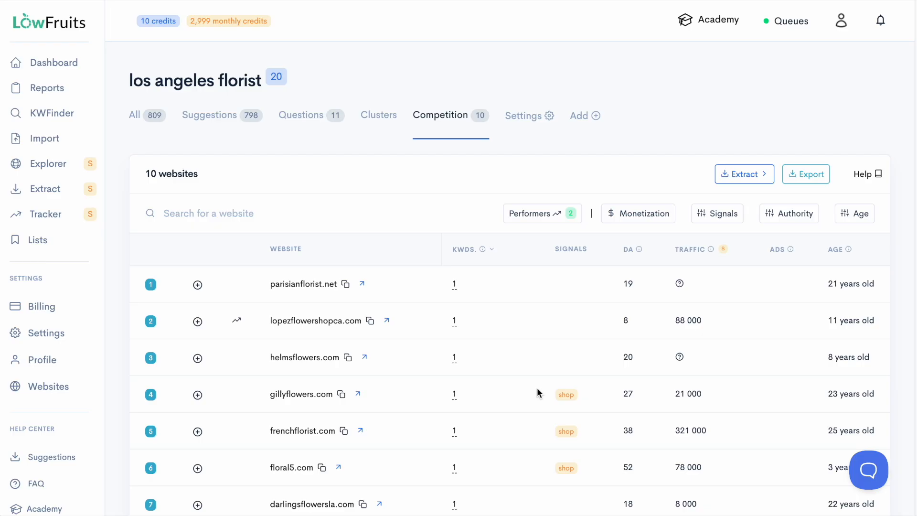
click(741, 180)
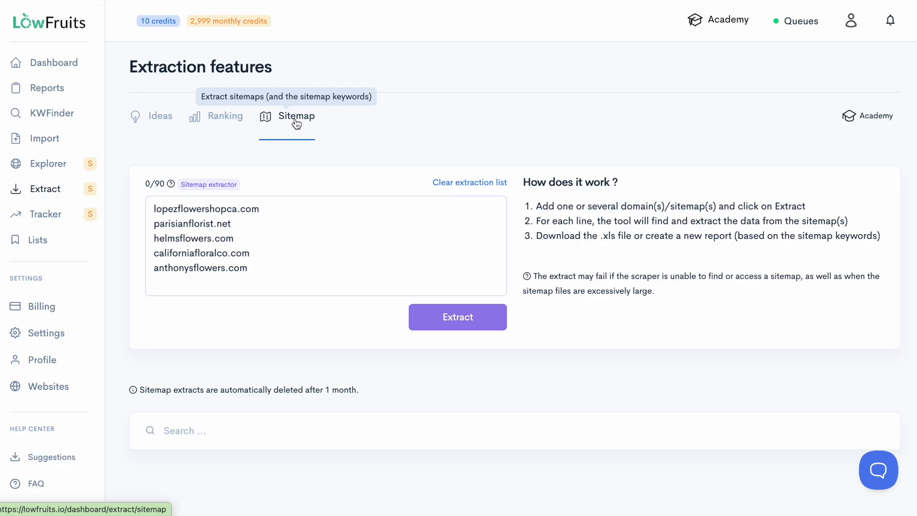
click(220, 124)
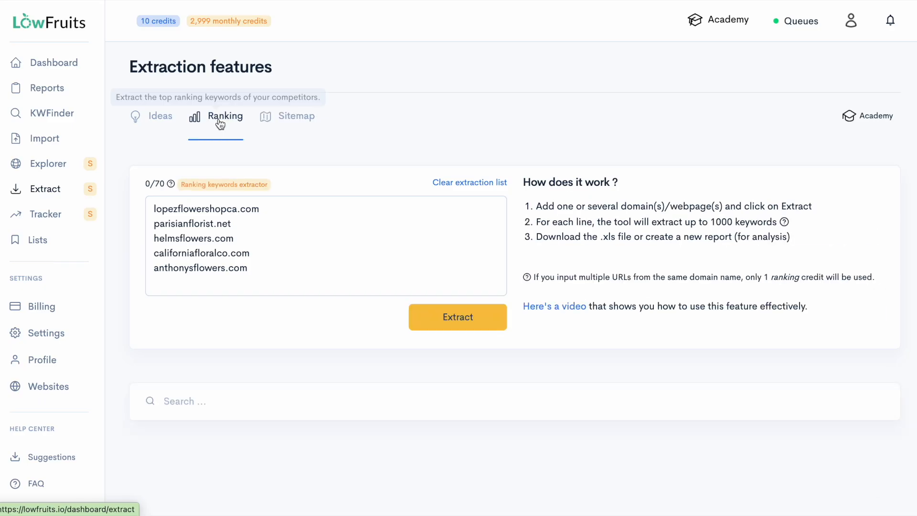
click(163, 120)
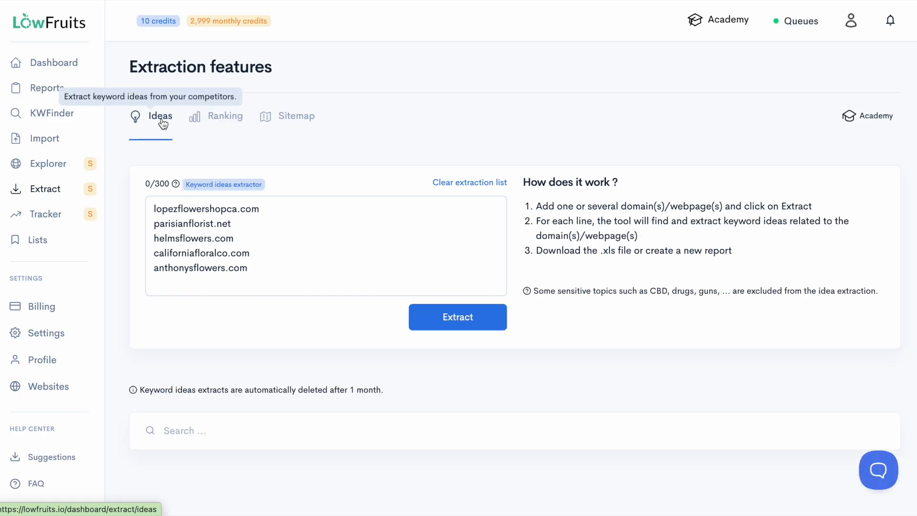
click(231, 121)
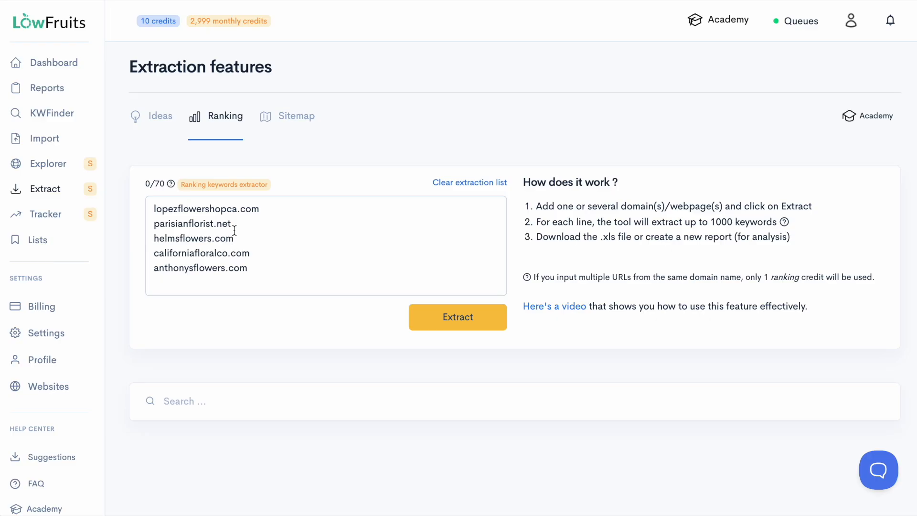
click(462, 319)
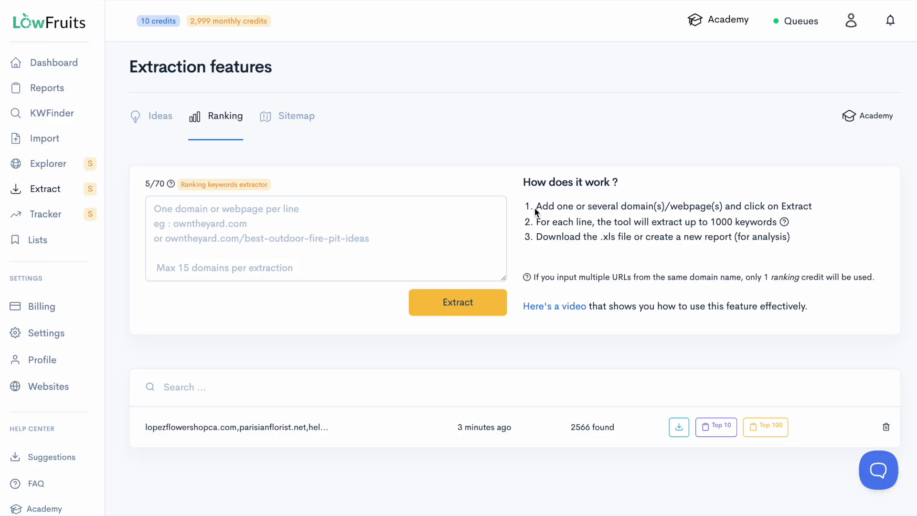
Download the extracted ranking keywords of the competitor websites and review the keyword, volume, cpc and position data in Numbers.
click(679, 430)
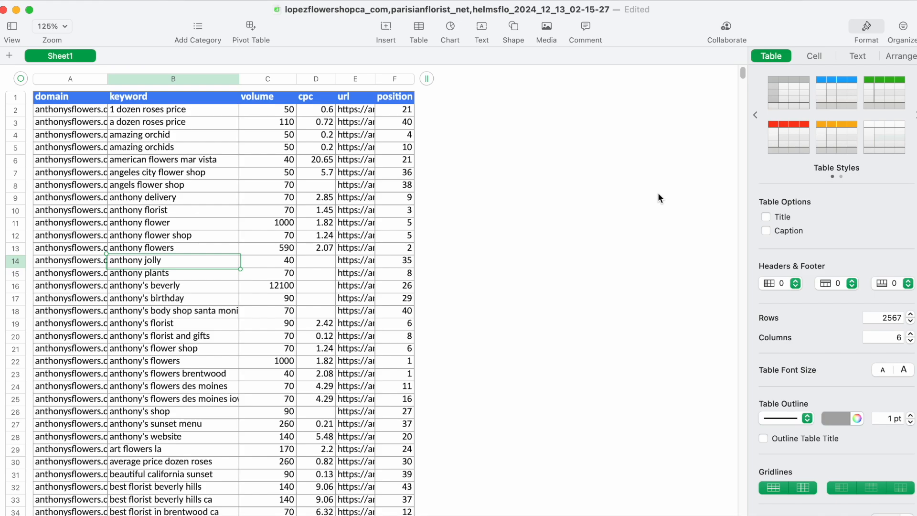
scroll(649, 194, down, 2)
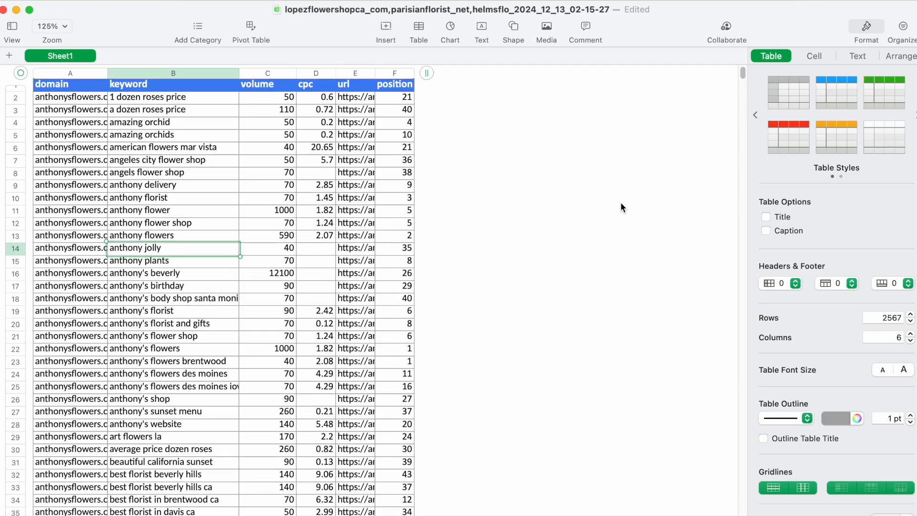
scroll(524, 254, down, 5)
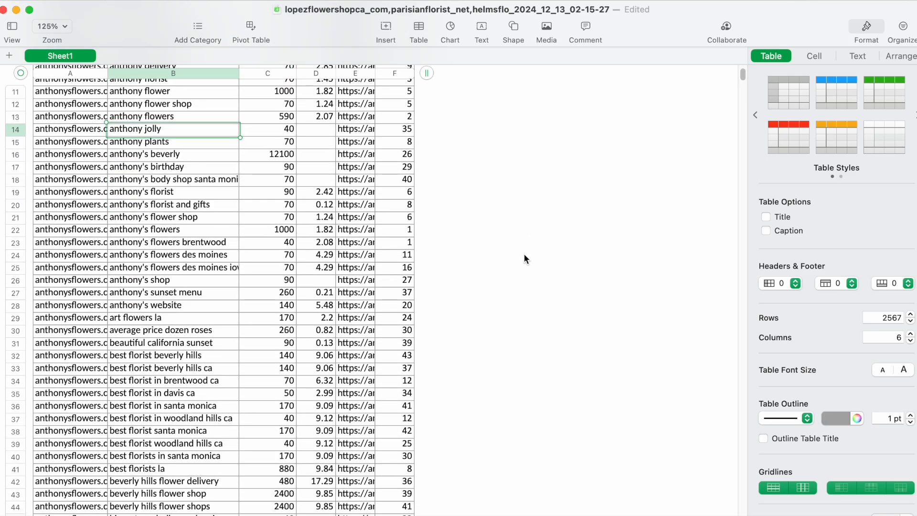
scroll(524, 258, up, 5)
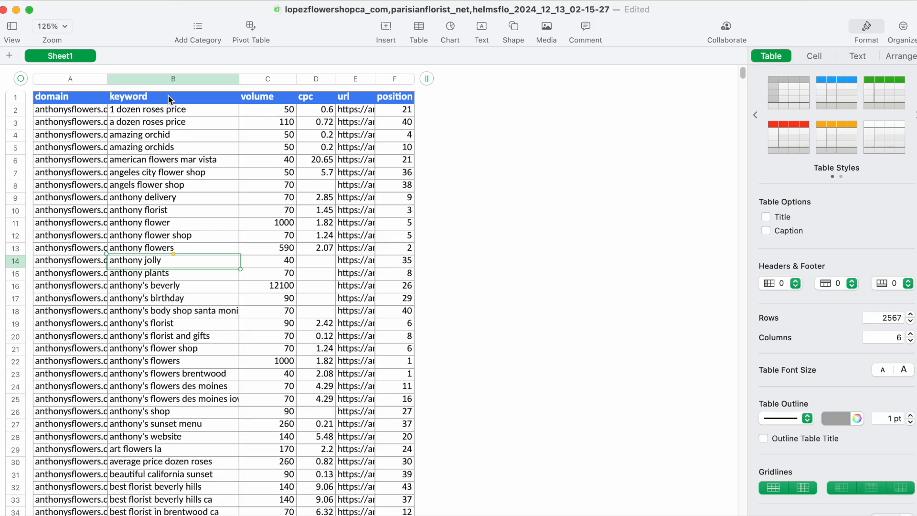
Select the keyword column and examine the competitor domains and florist keywords further down the spreadsheet.
click(179, 77)
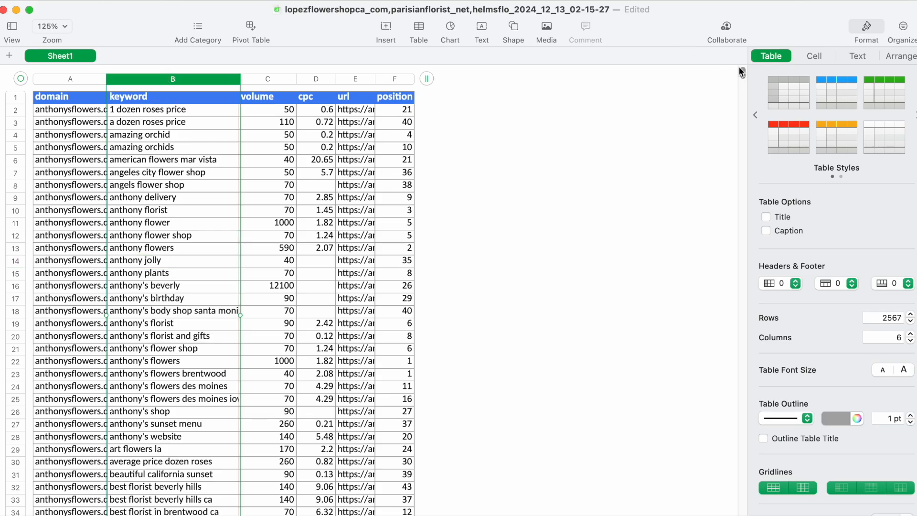
drag(740, 71, 744, 89)
click(58, 138)
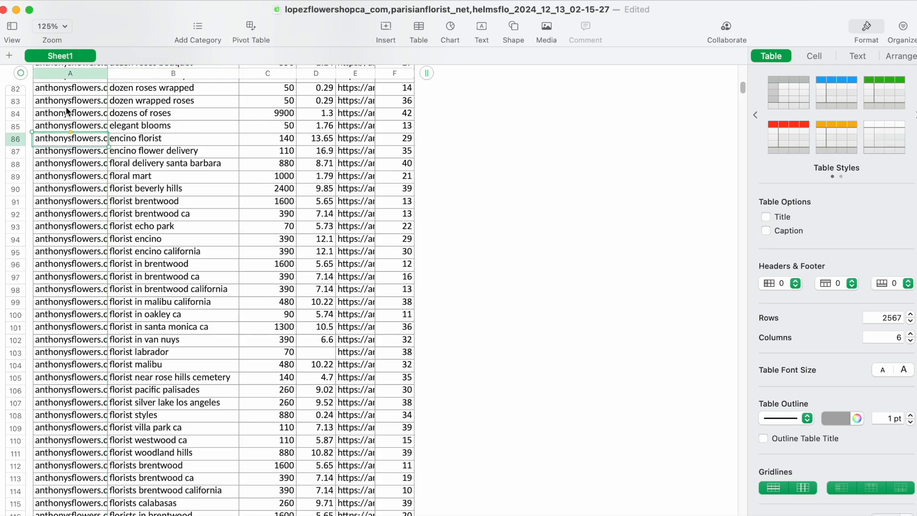
drag(746, 93, 754, 60)
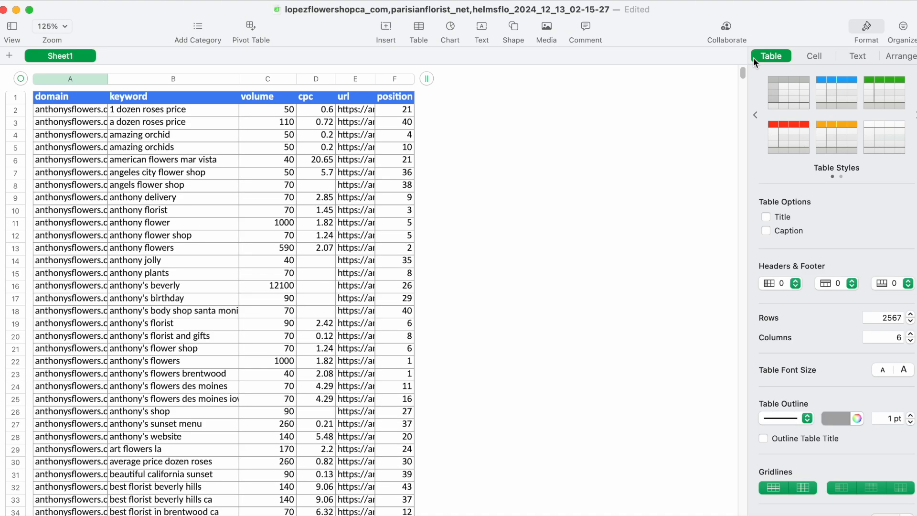